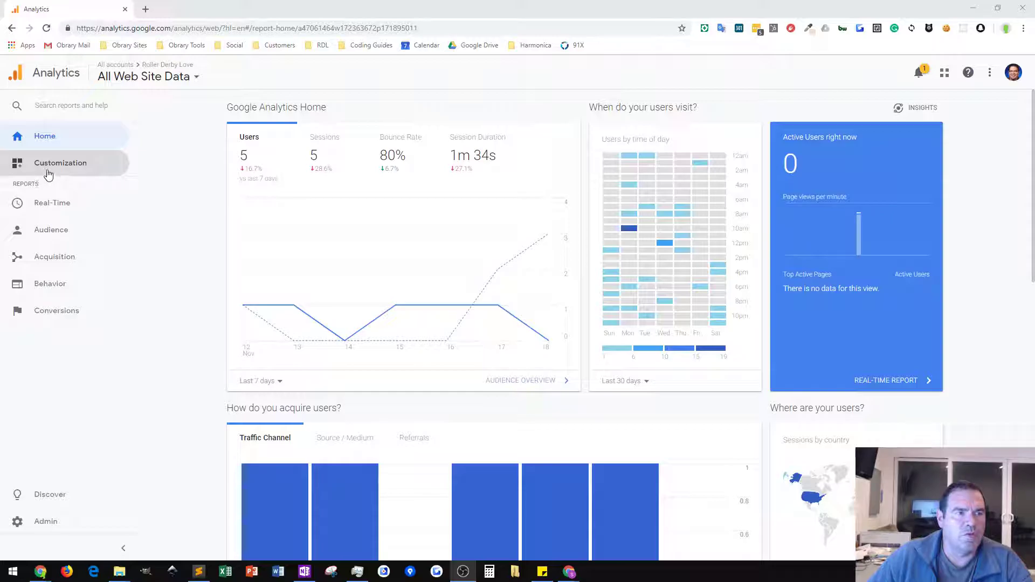
From the customization dashboards list, start creating a dashboard and open the gallery for importing one.
click(46, 167)
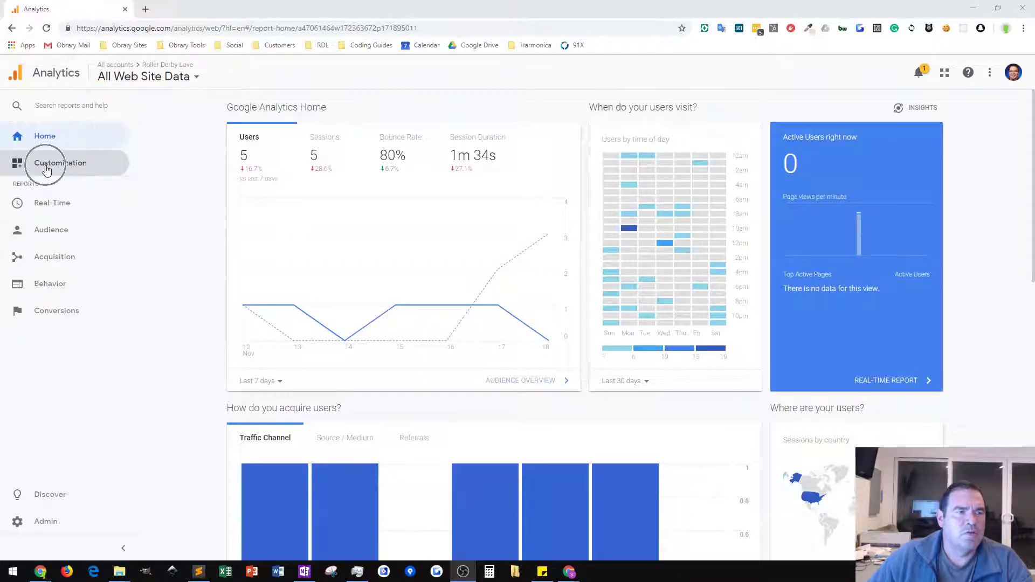
click(46, 167)
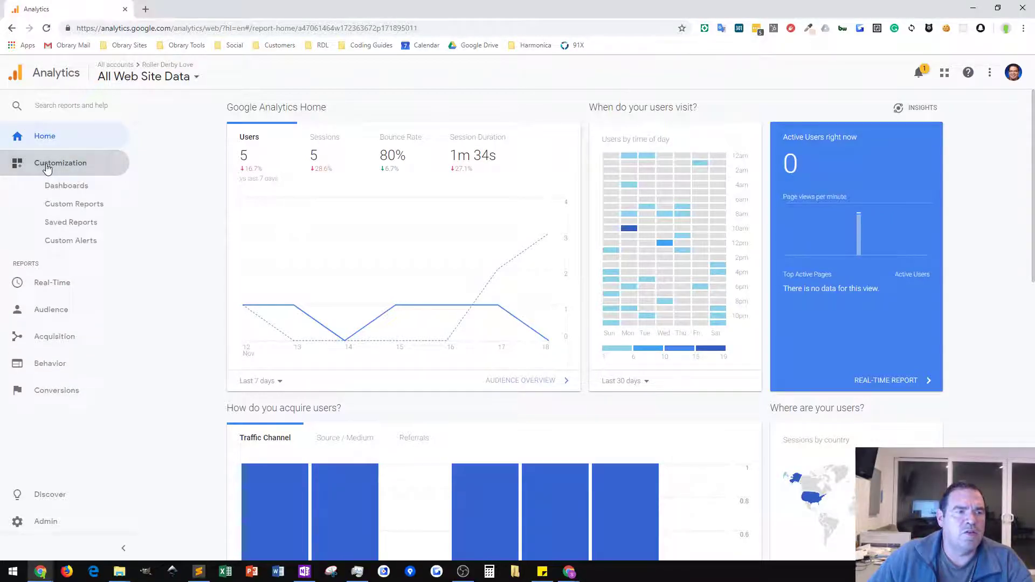
click(70, 187)
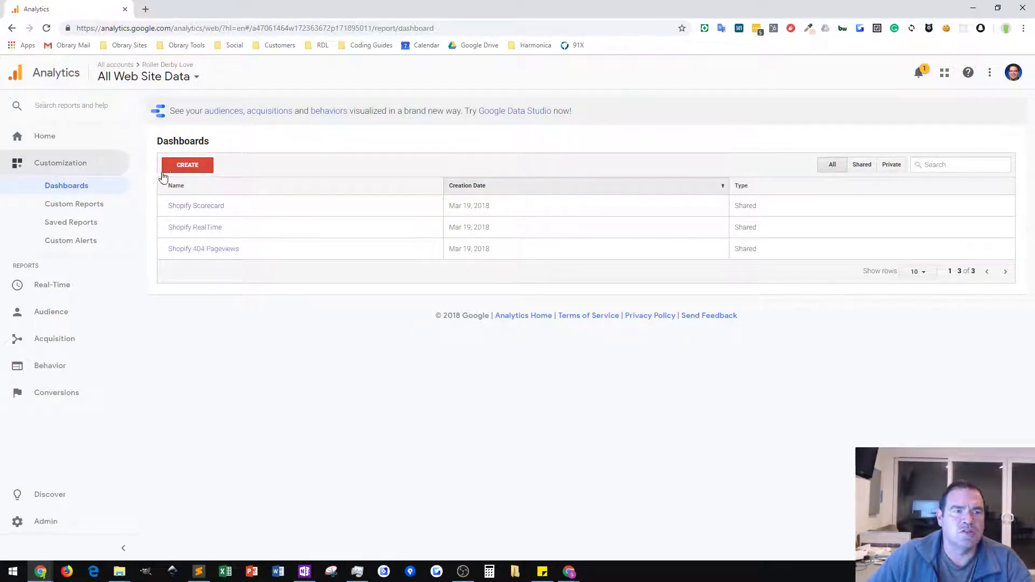
click(194, 169)
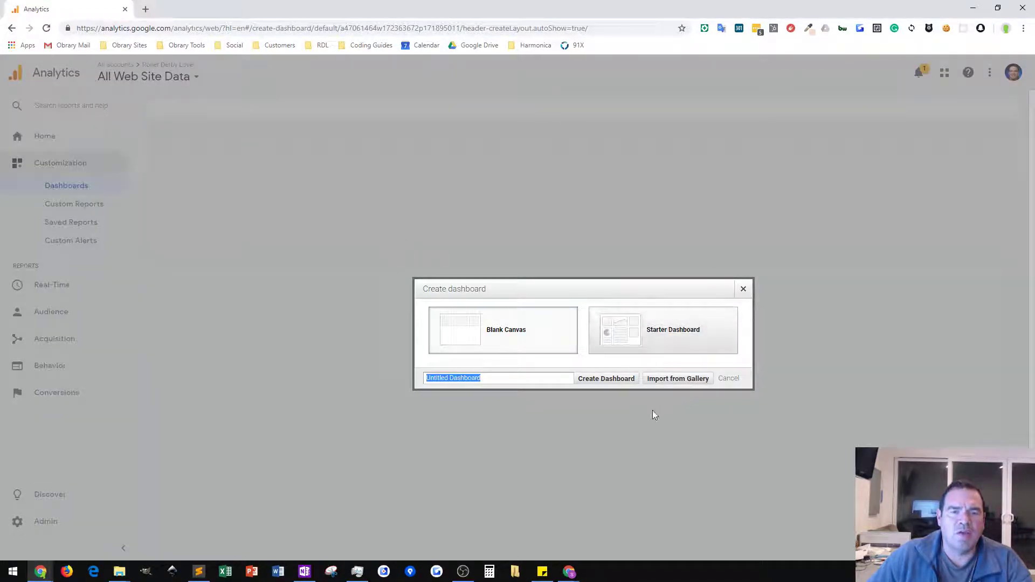
click(698, 379)
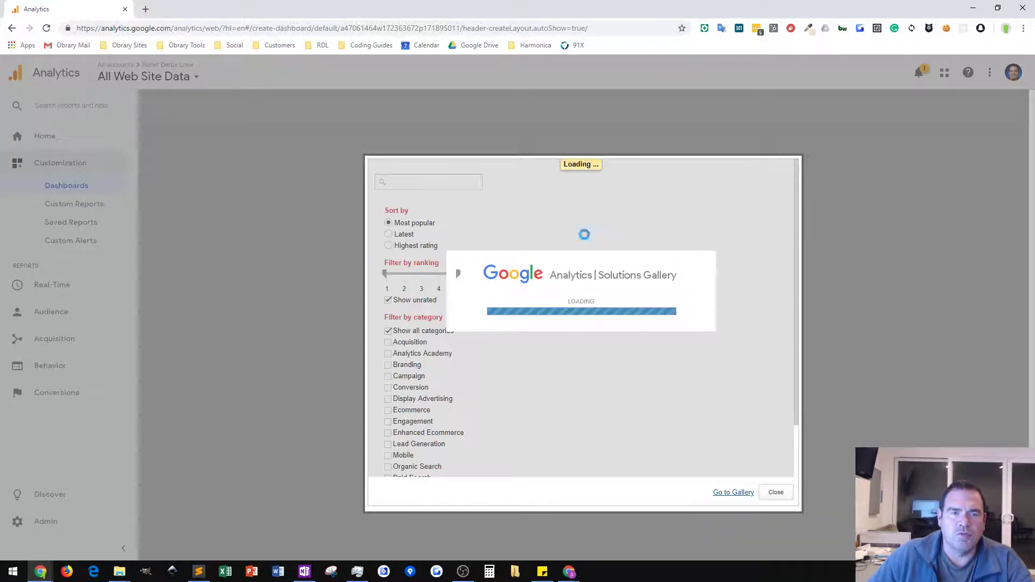
Search the gallery for "shopify" and import the Shopify Scorecard dashboard into the All Web Site Data view.
click(414, 185)
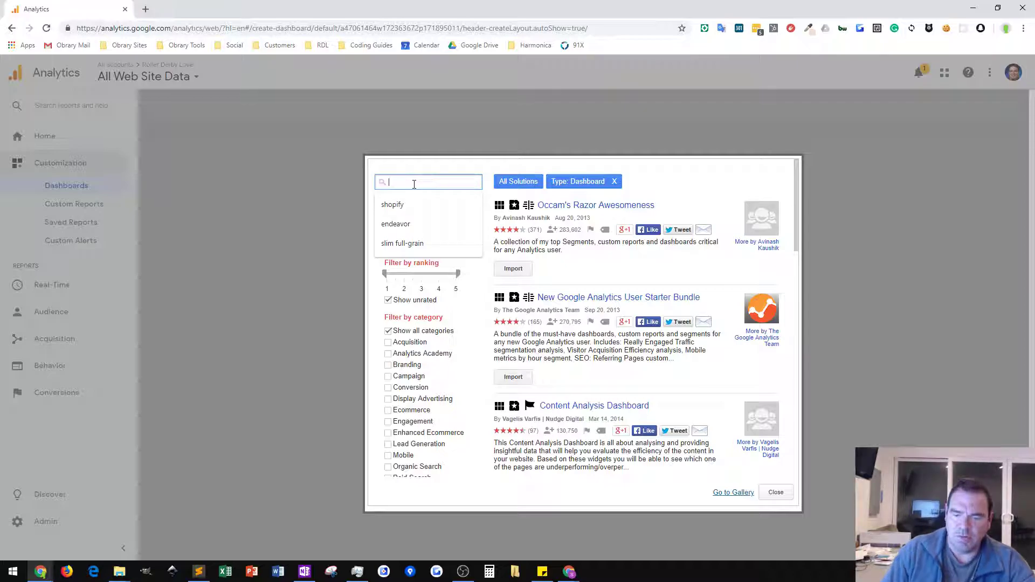
text(shopify)
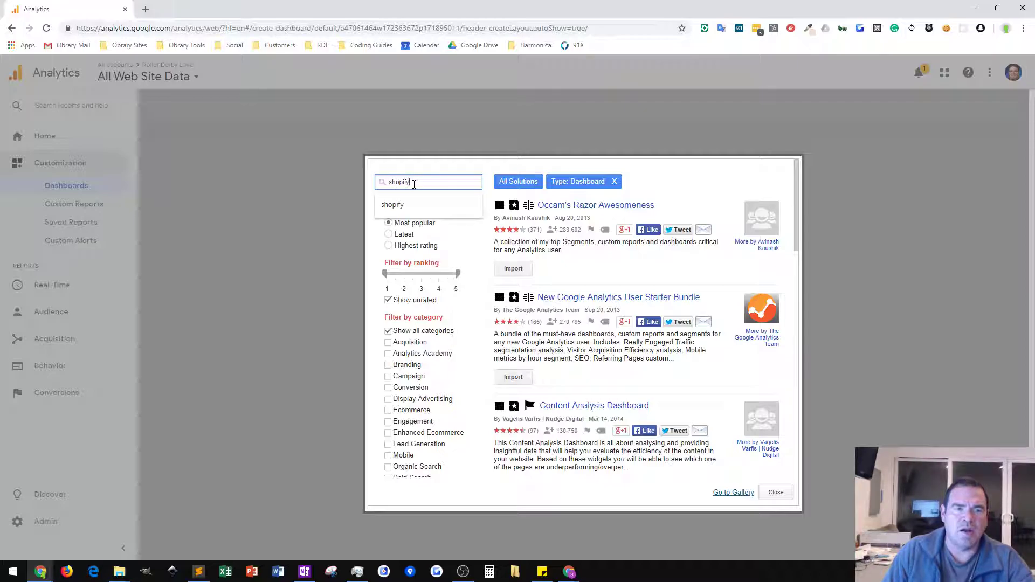
key(Return)
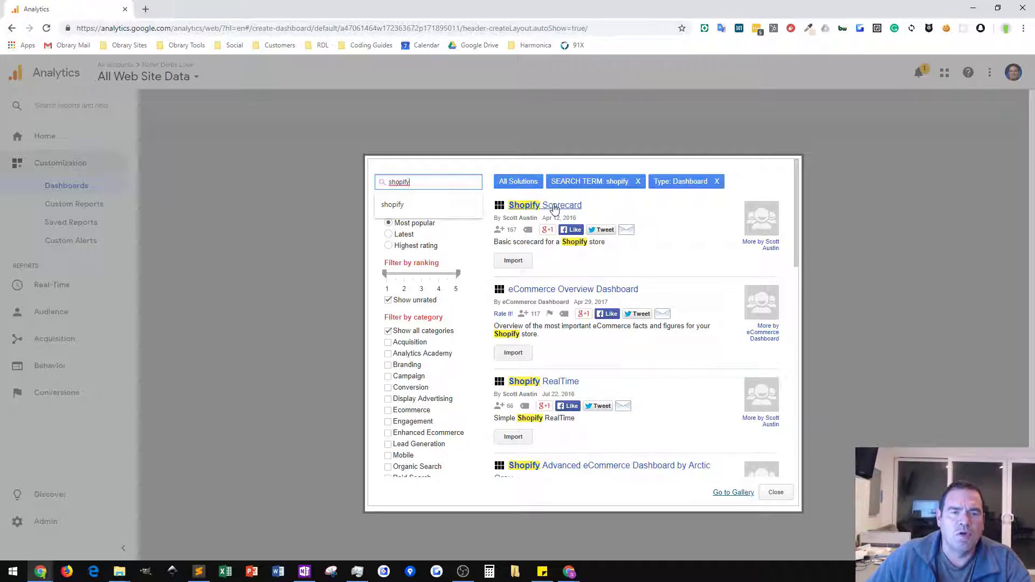
click(515, 266)
click(515, 264)
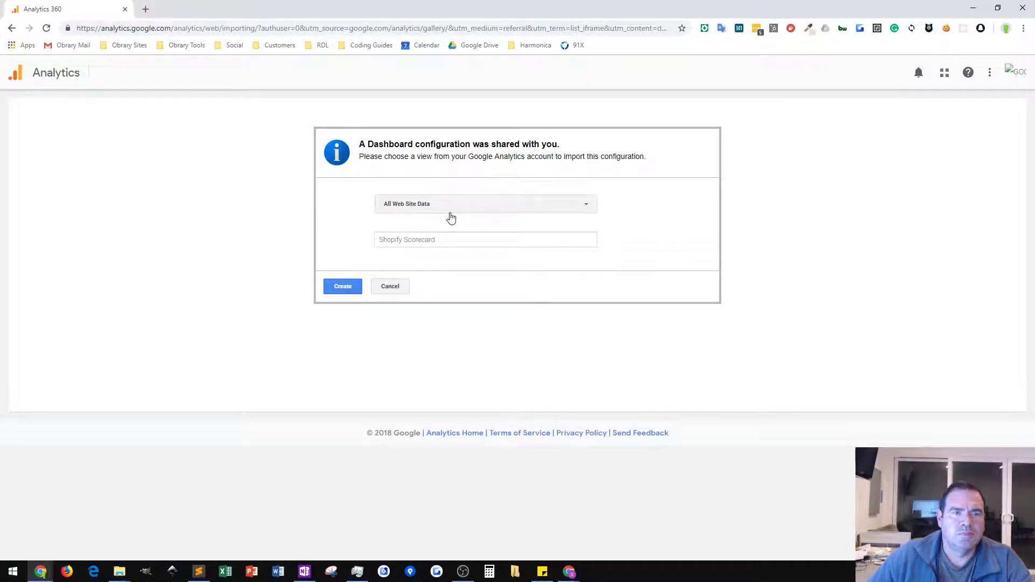
click(345, 291)
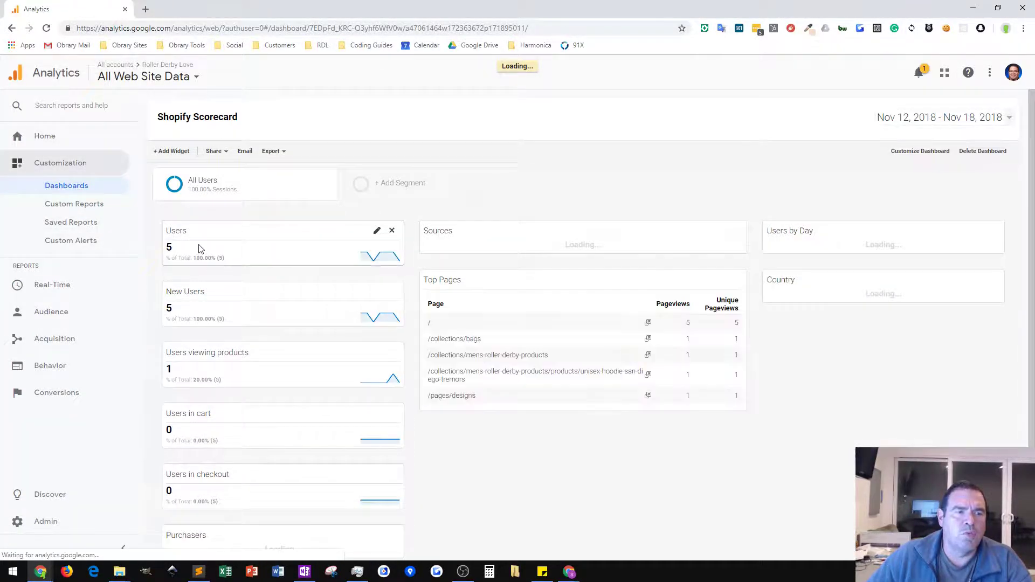
Open the private Shopify Scorecard from the dashboards list and display its sharing options.
click(82, 186)
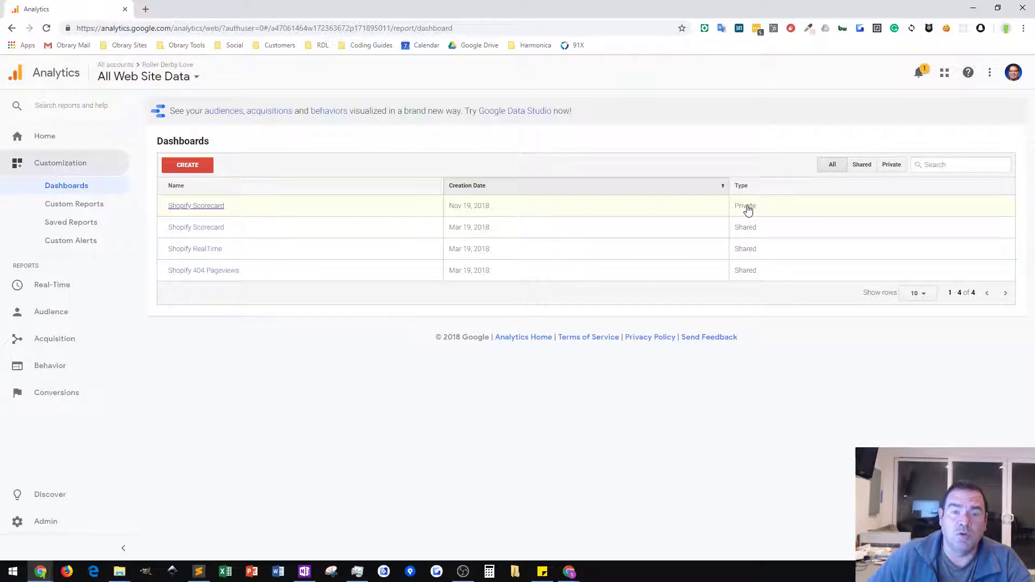
click(183, 206)
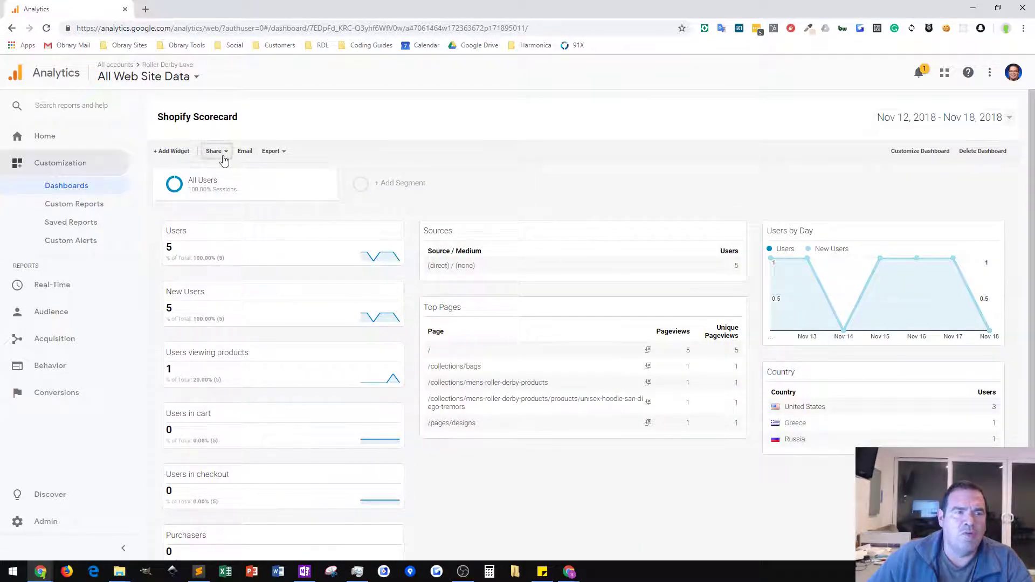
click(226, 154)
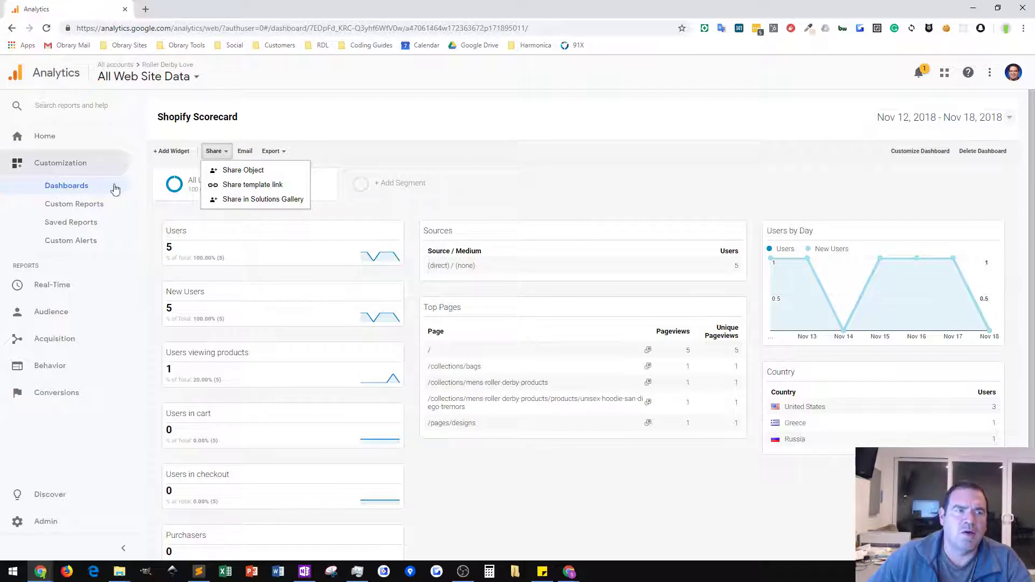
Open the shared Shopify Scorecard created Mar 19, 2018 and review its user, source, top page and country widgets.
click(83, 187)
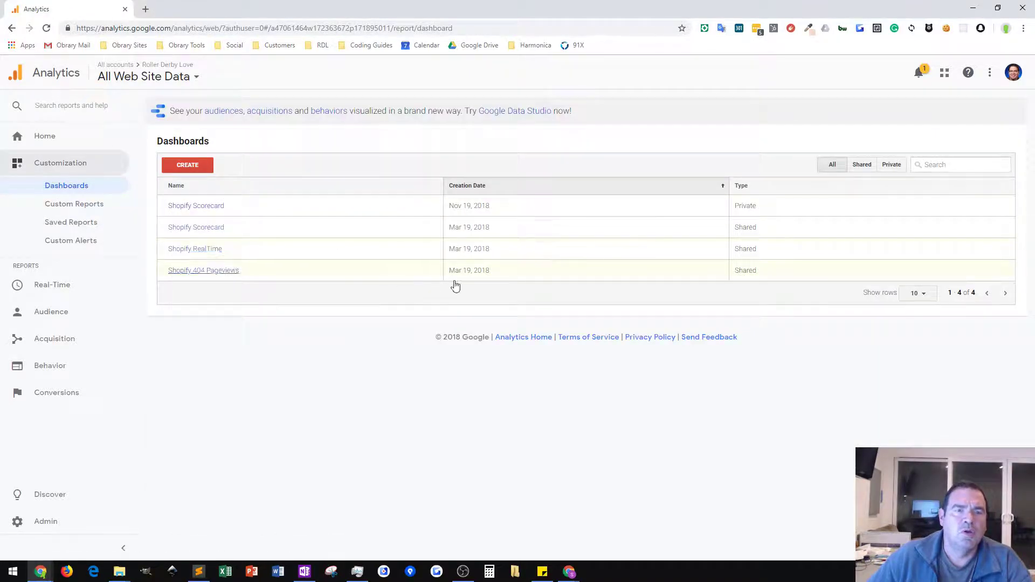
click(215, 232)
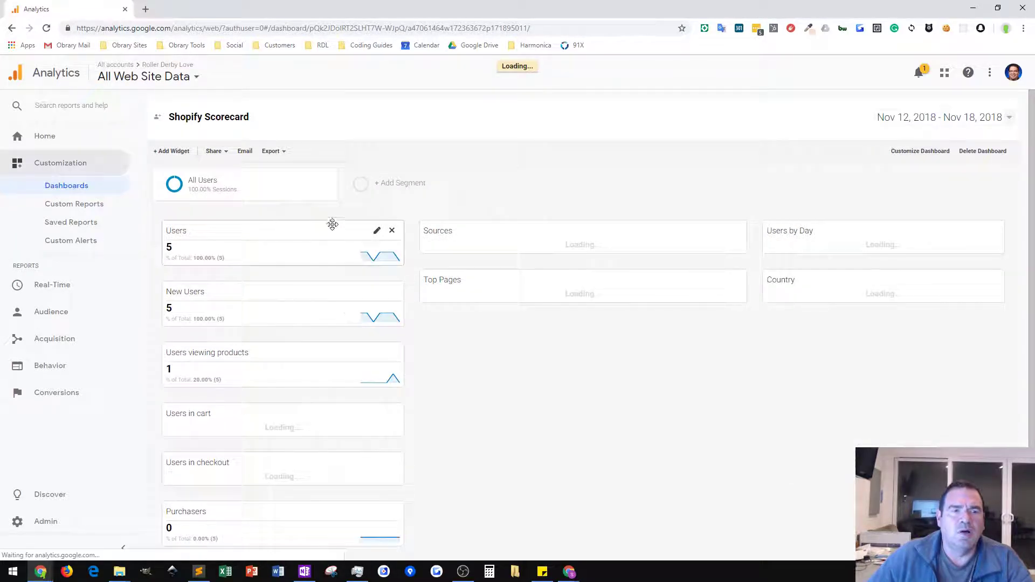
scroll(435, 351, down, 3)
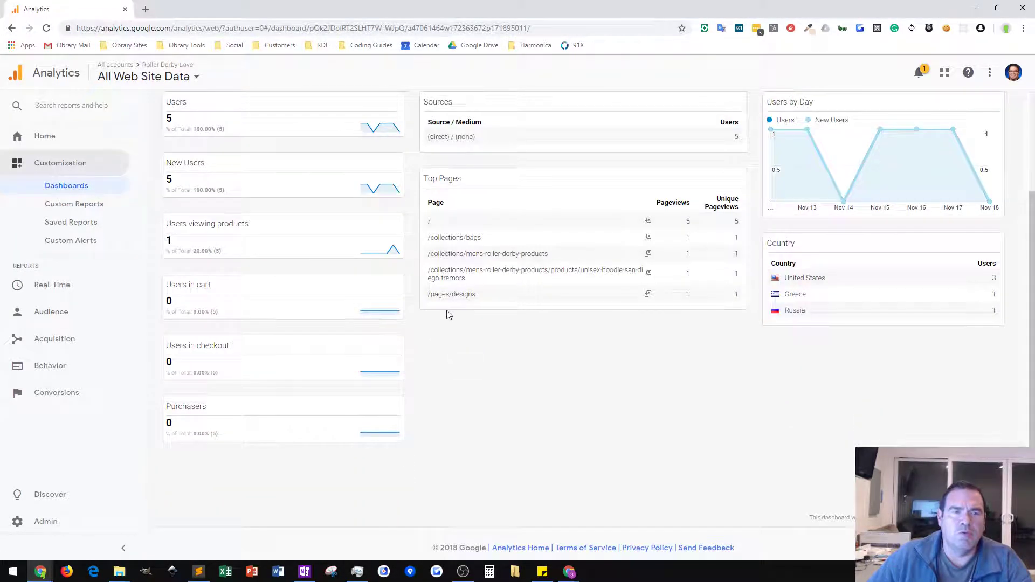
scroll(318, 290, up, 2)
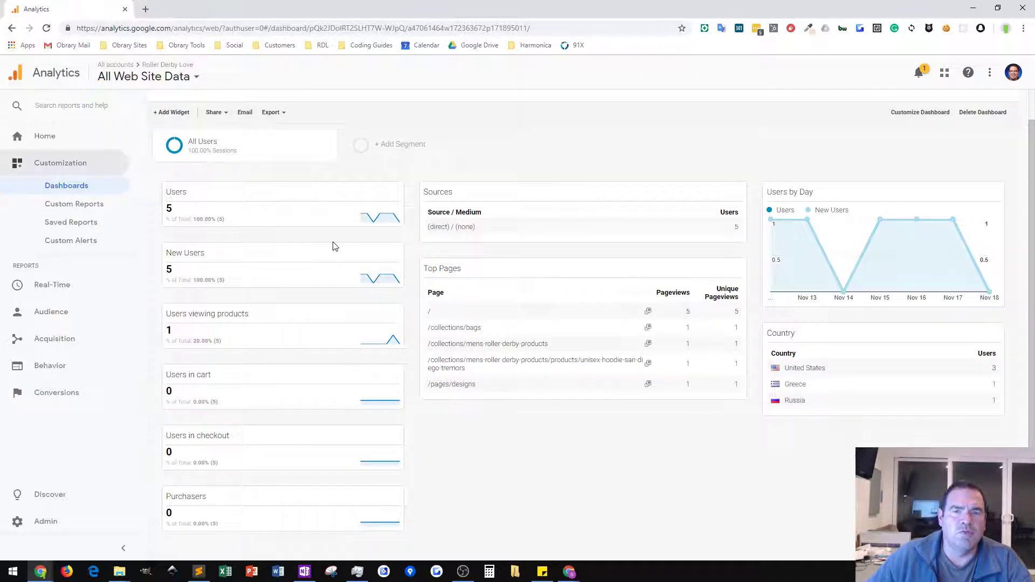
scroll(335, 240, down, 2)
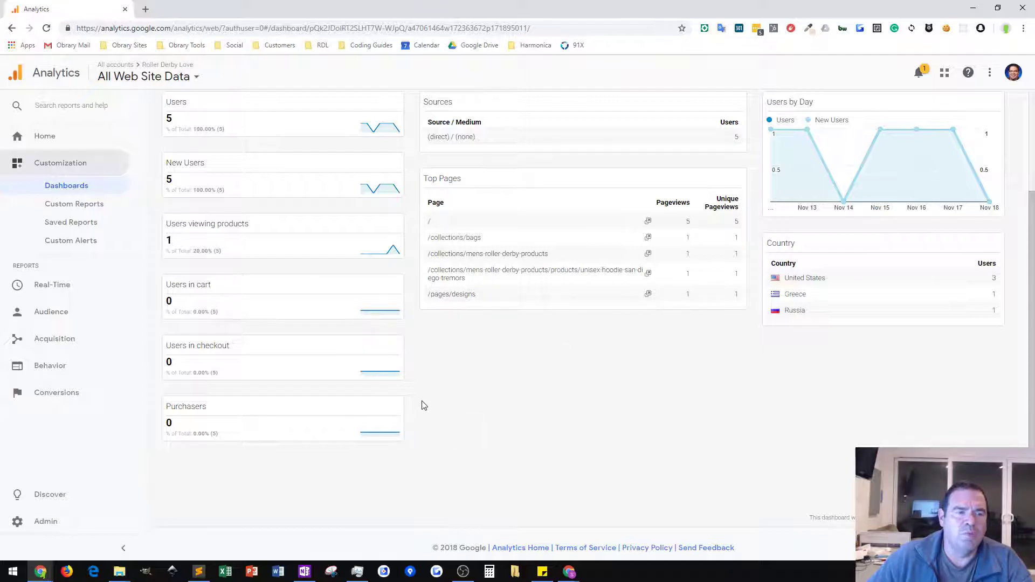
scroll(235, 192, up, 2)
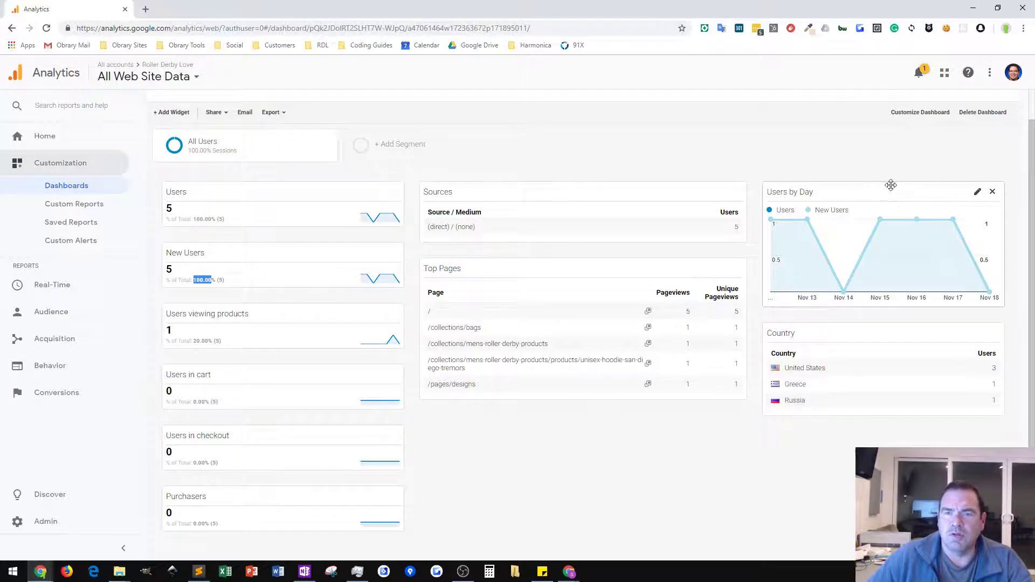
scroll(894, 189, up, 1)
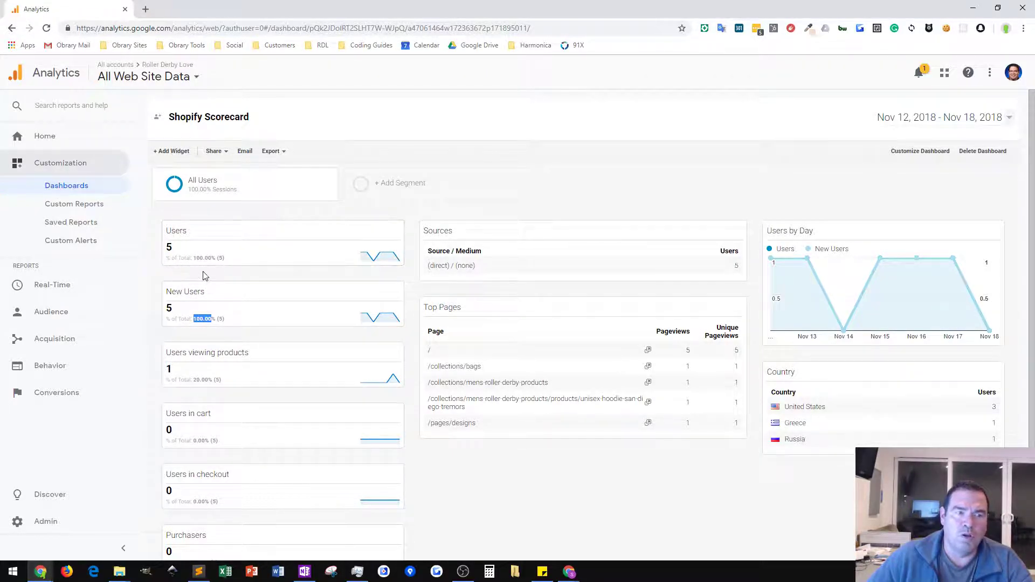
Examine the scorecard's conversion funnel by highlighting the percentages for users viewing products and purchasers, and check the country breakdown.
click(205, 327)
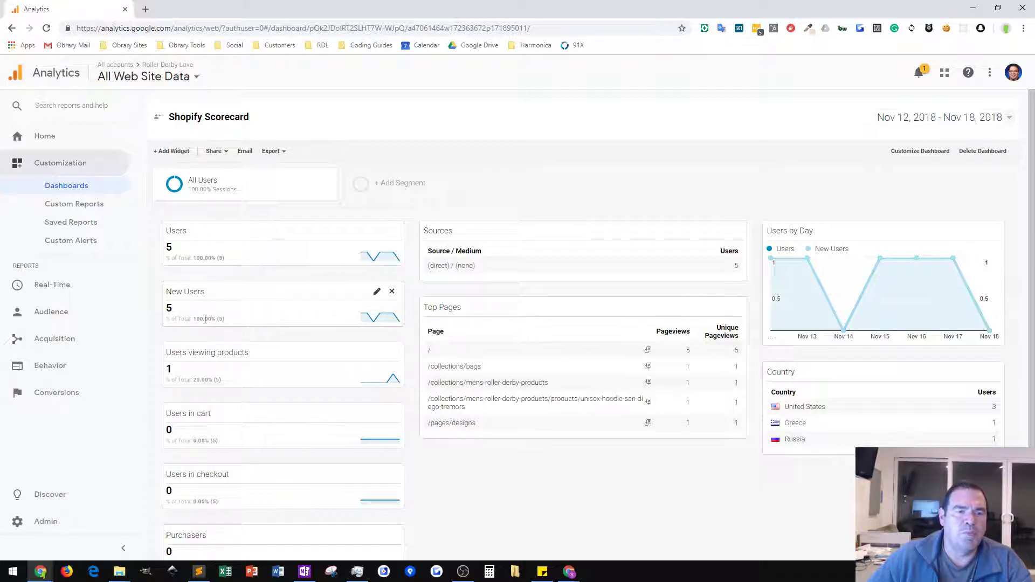
drag(193, 381, 211, 381)
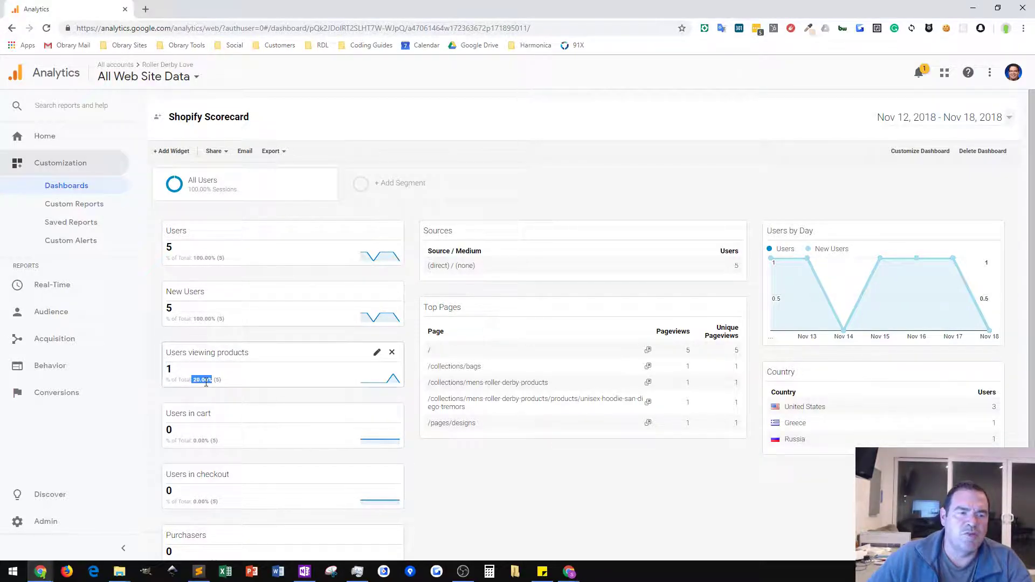
scroll(261, 392, down, 2)
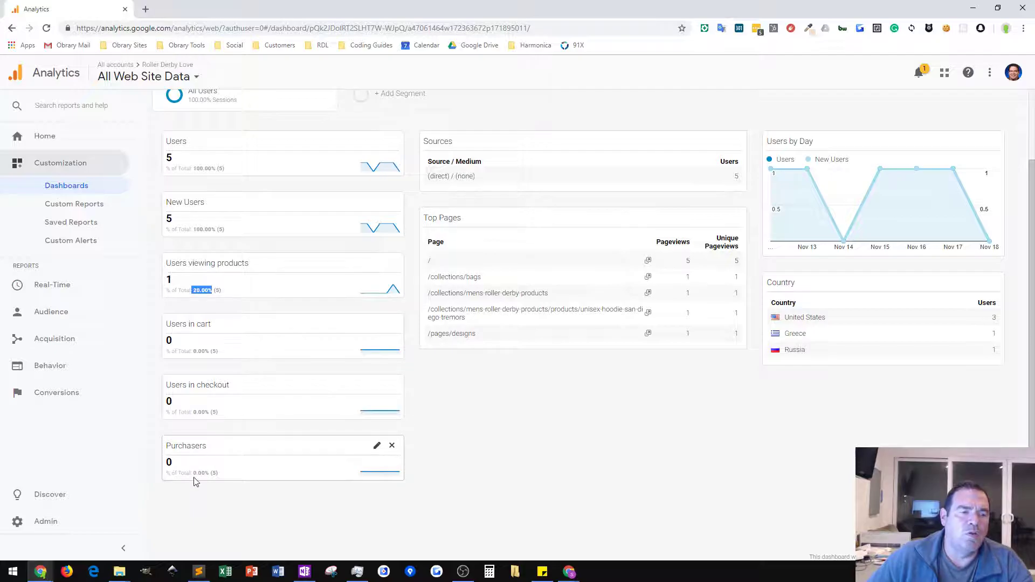
drag(195, 473, 203, 474)
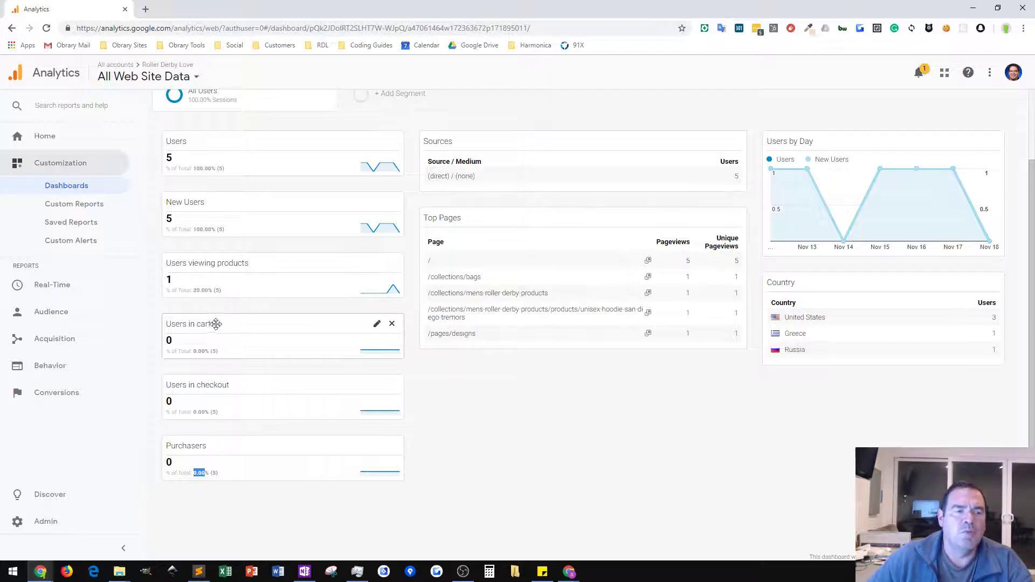
click(202, 476)
drag(194, 475, 206, 474)
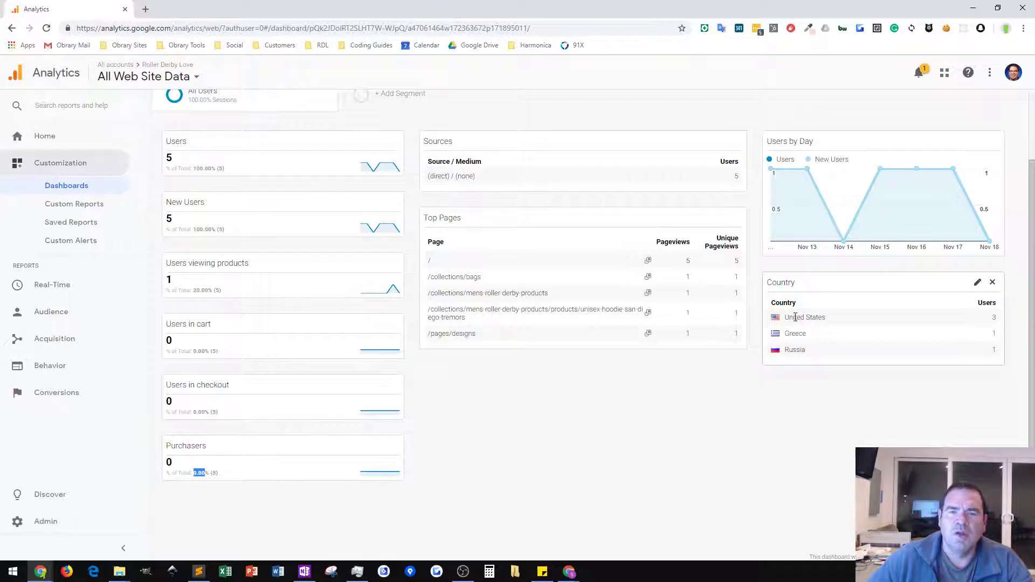
click(806, 332)
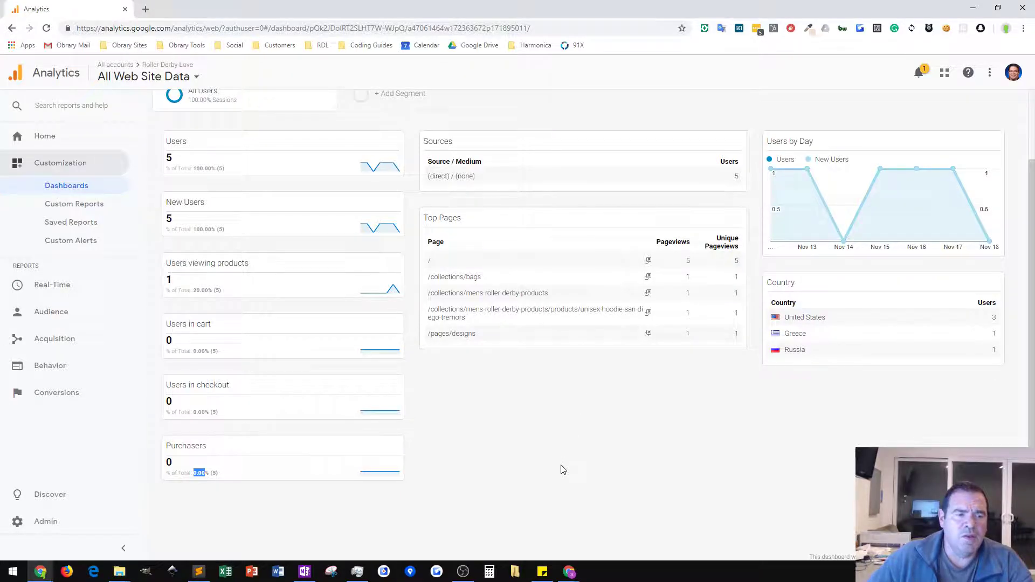
scroll(562, 468, up, 2)
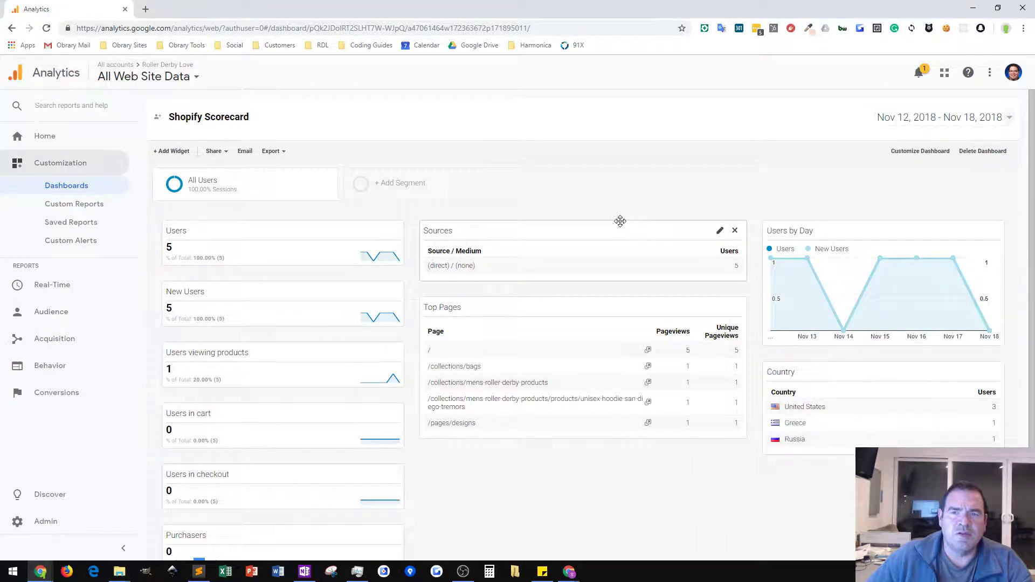
Open the scorecard's email report options, inspect the existing weekly email and its recipient, and close without saving.
click(243, 152)
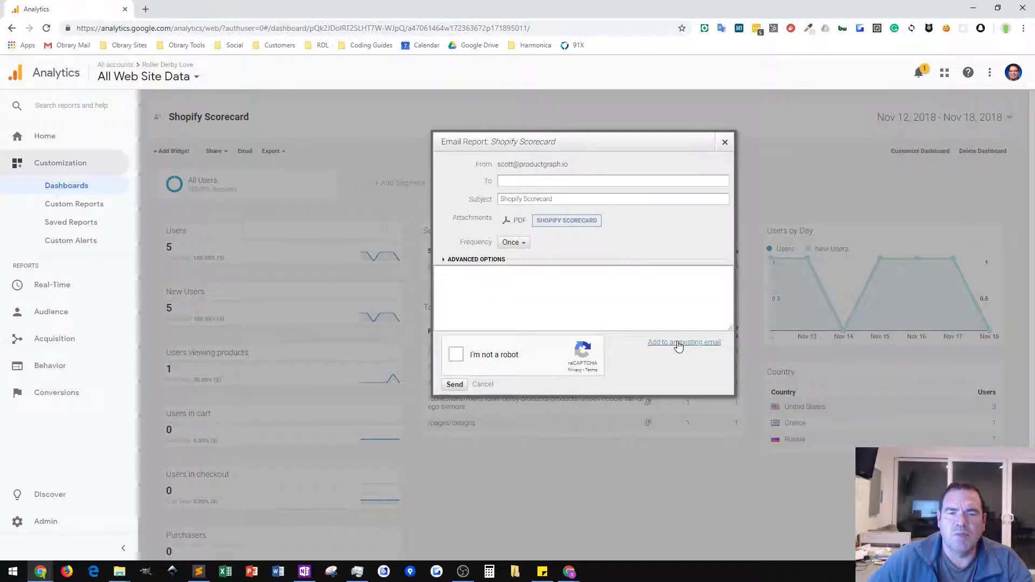
click(678, 343)
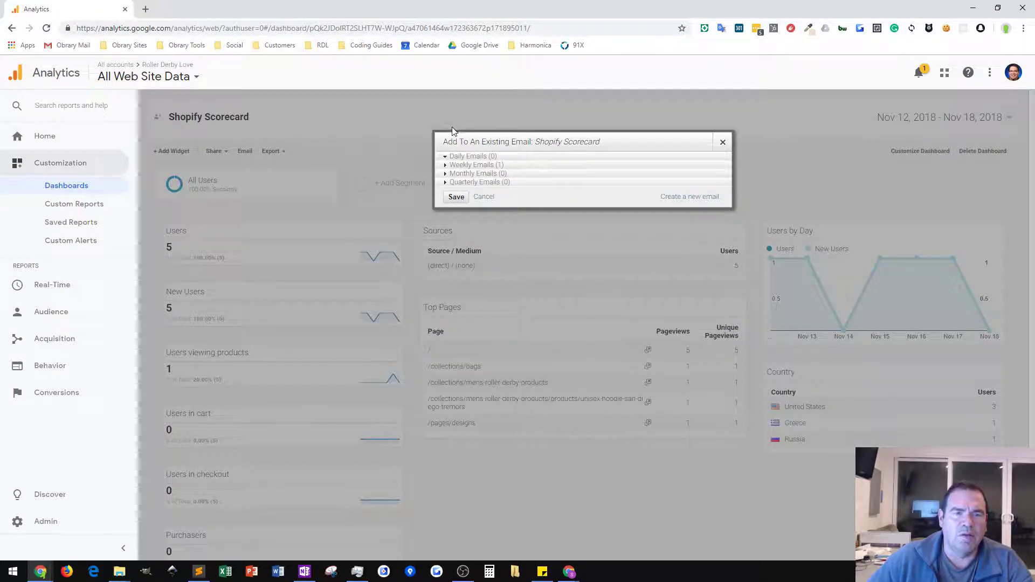
click(446, 165)
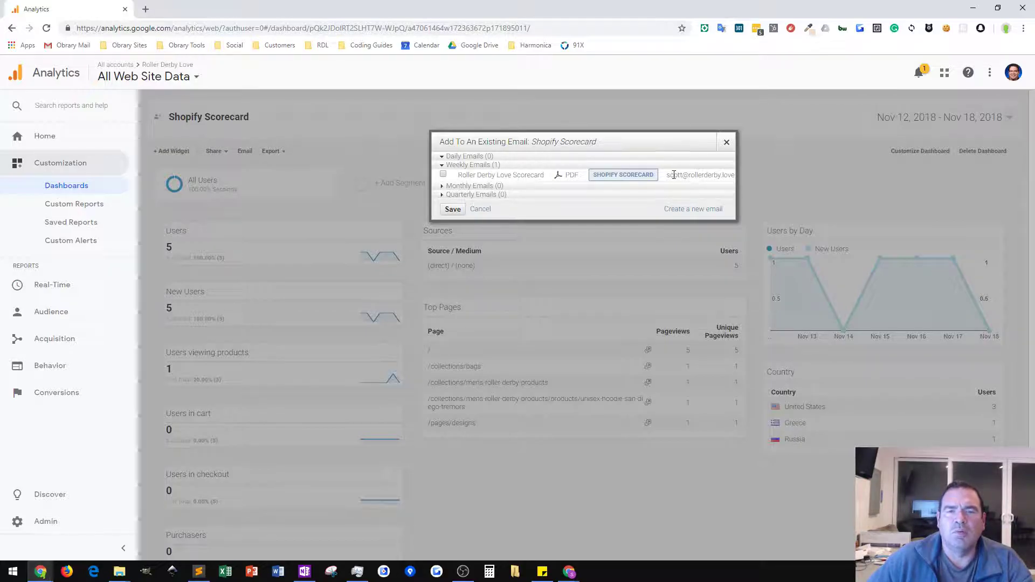
drag(667, 175, 717, 176)
click(718, 175)
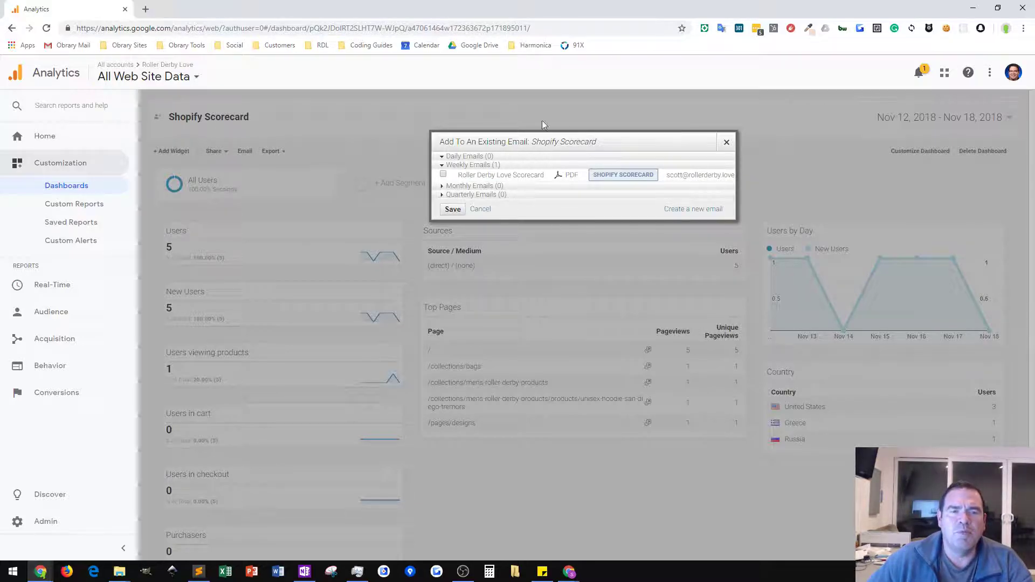
click(726, 142)
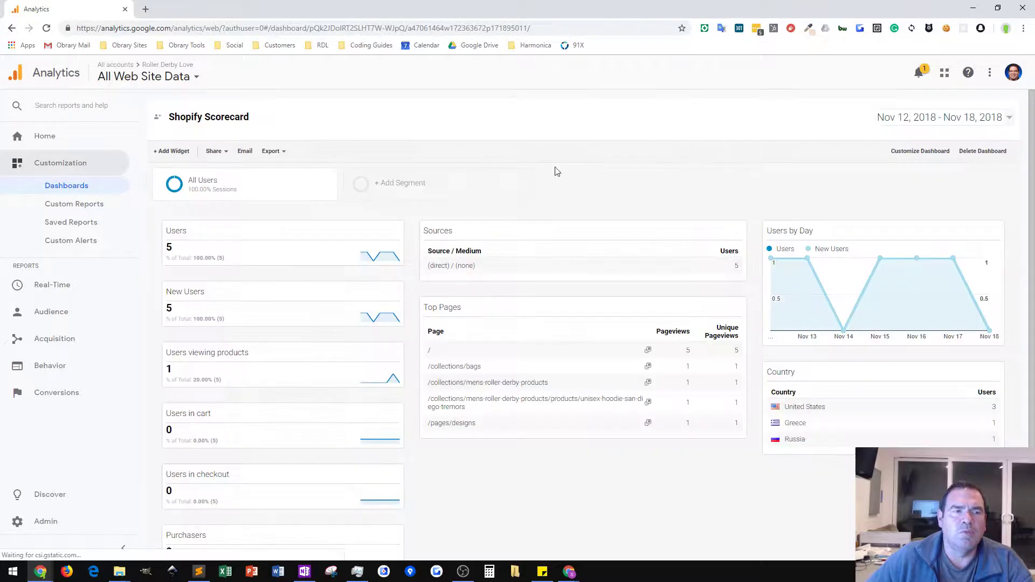
Check the email report's recipient field and the option to add the scorecard to an existing email, leaving both unsaved.
click(245, 151)
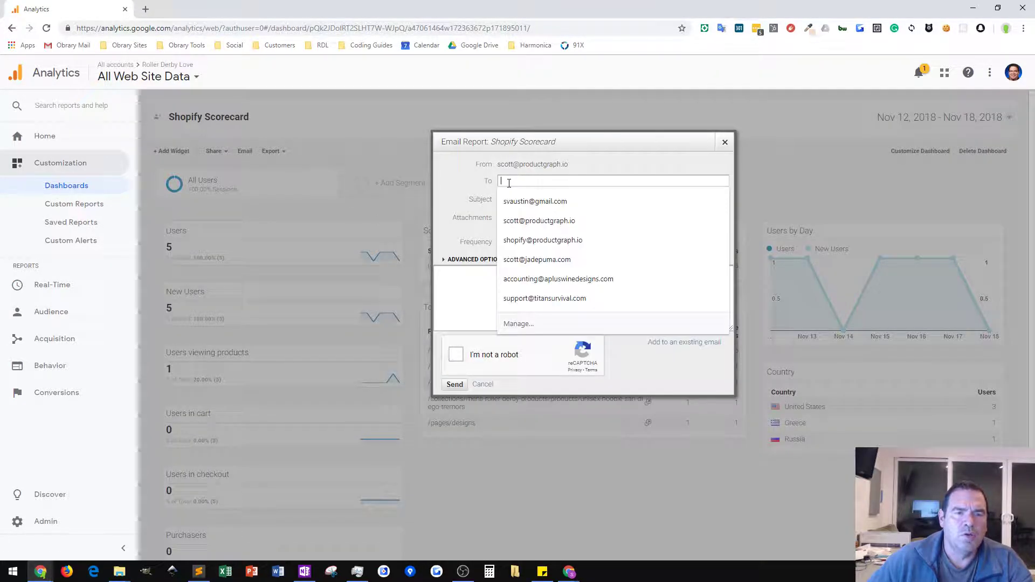
click(666, 344)
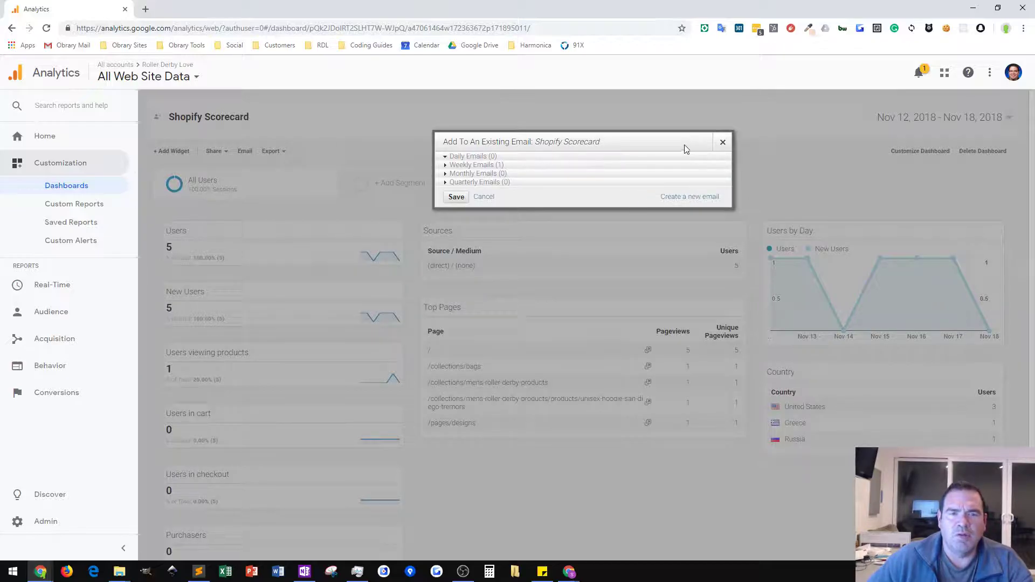
click(723, 143)
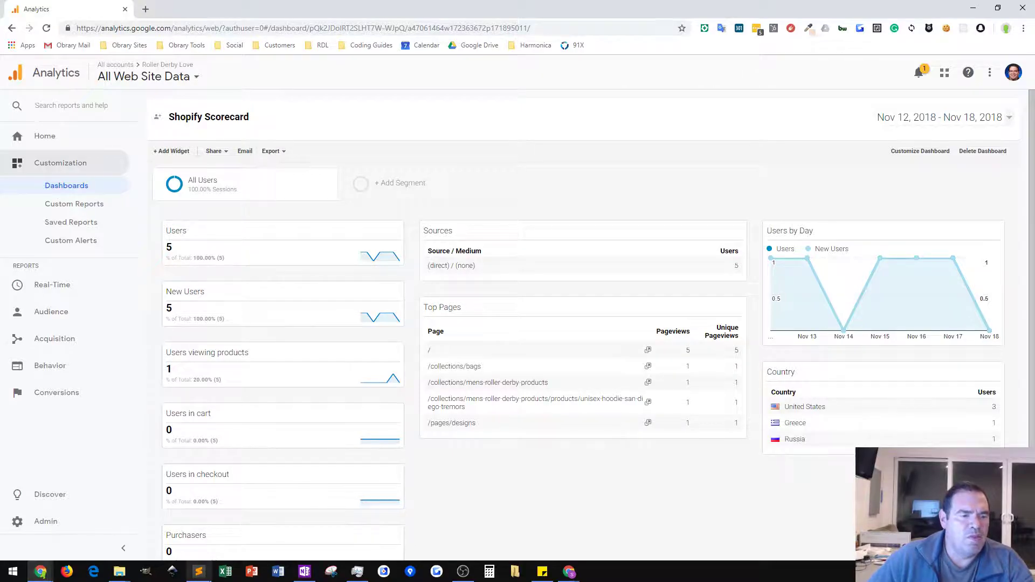
Switch to the Gmail inbox and open the PDF attached to the Roller Derby Love Scorecard email for review.
mouse_move(569, 573)
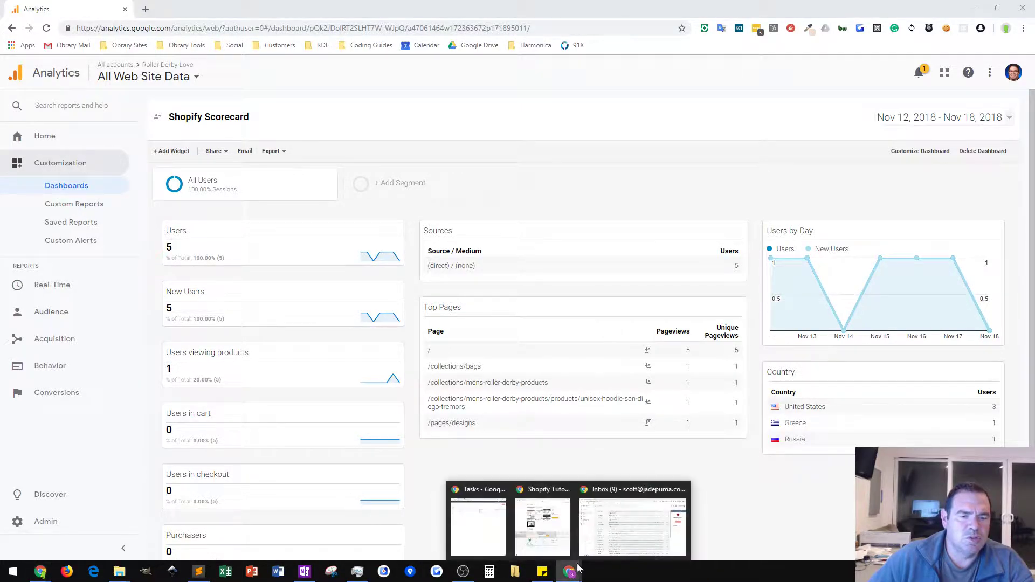
click(617, 524)
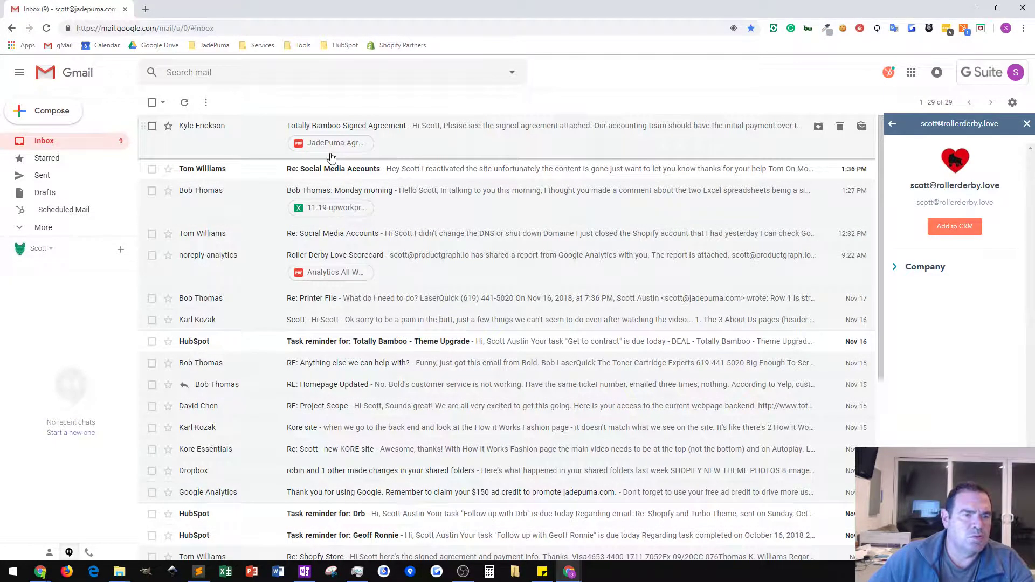
click(322, 275)
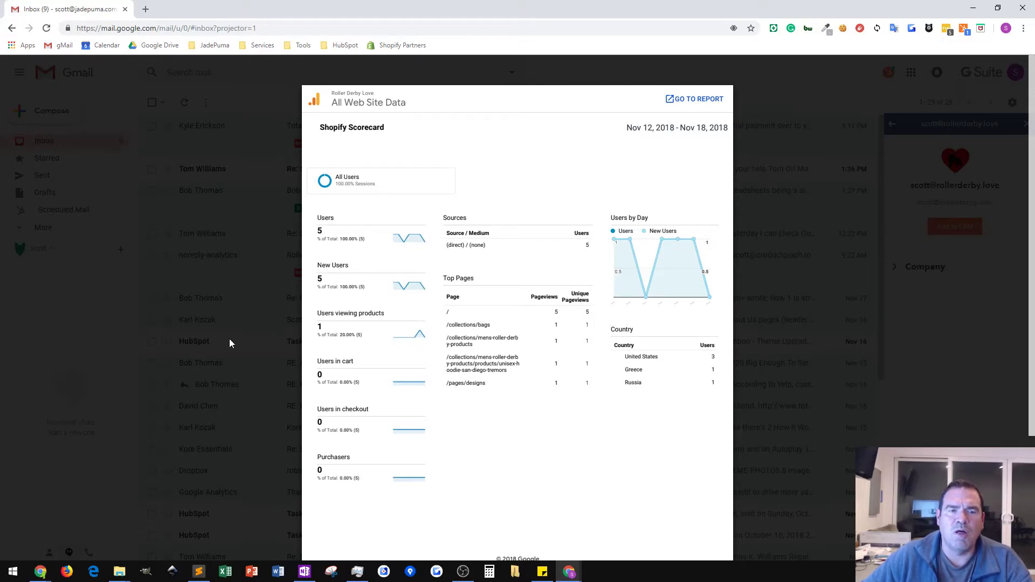
mouse_move(168, 187)
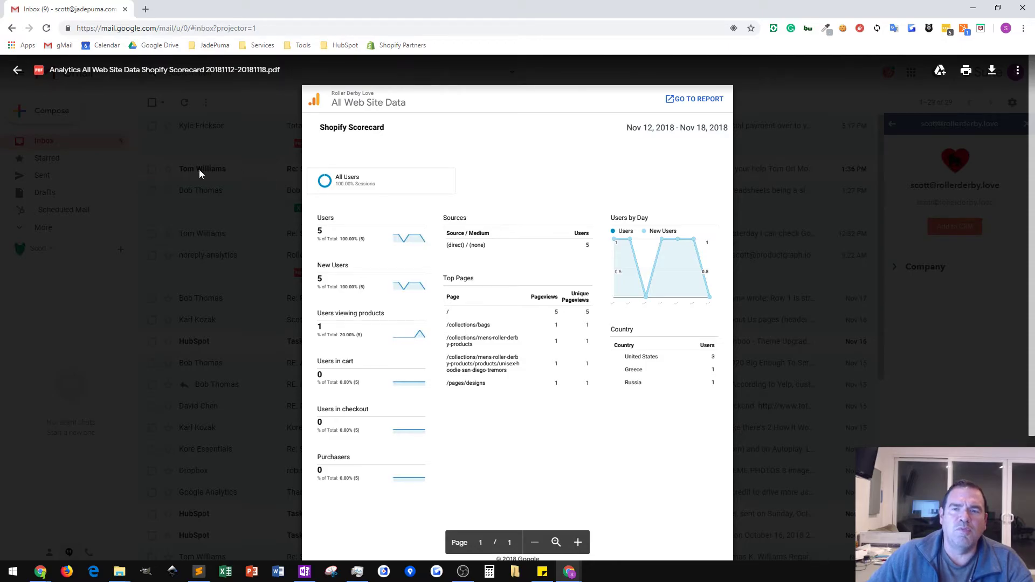